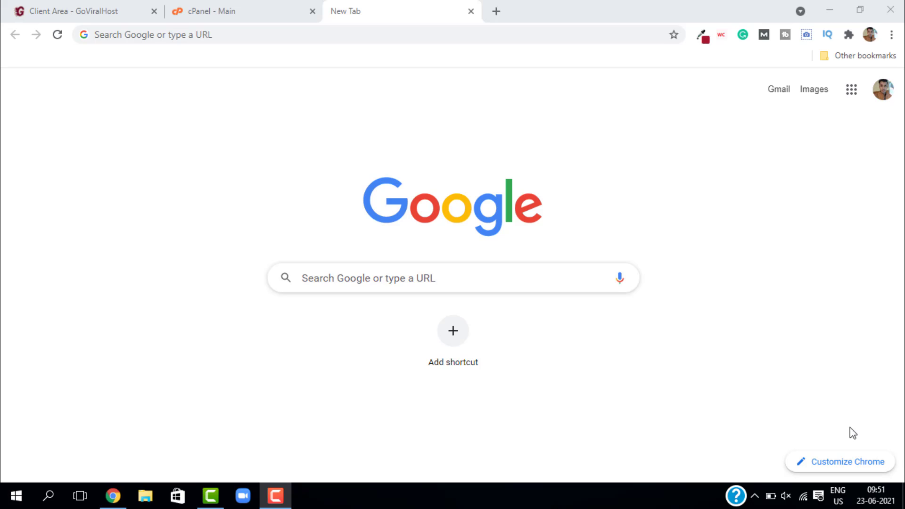
# Enter a test address in the omnibox, then close the loaded Yahoo test tab.
pyautogui.click(372, 37)
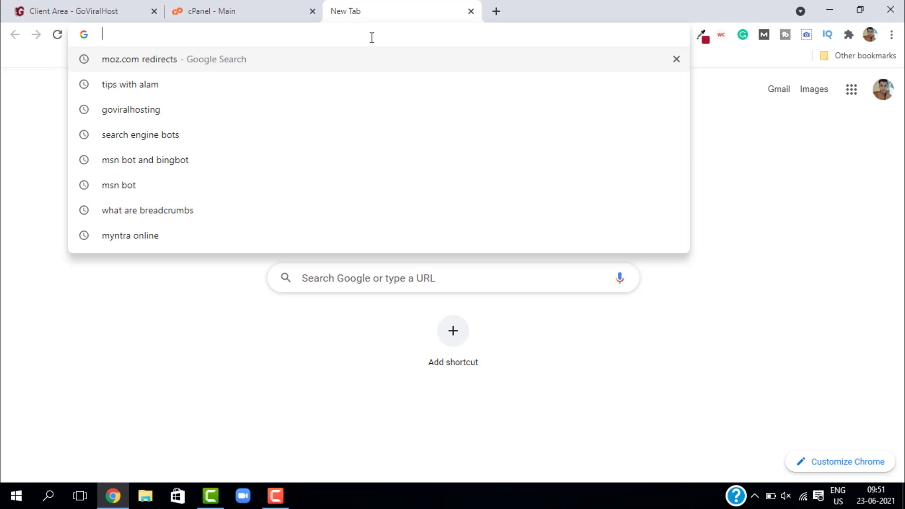
pyautogui.write('google')
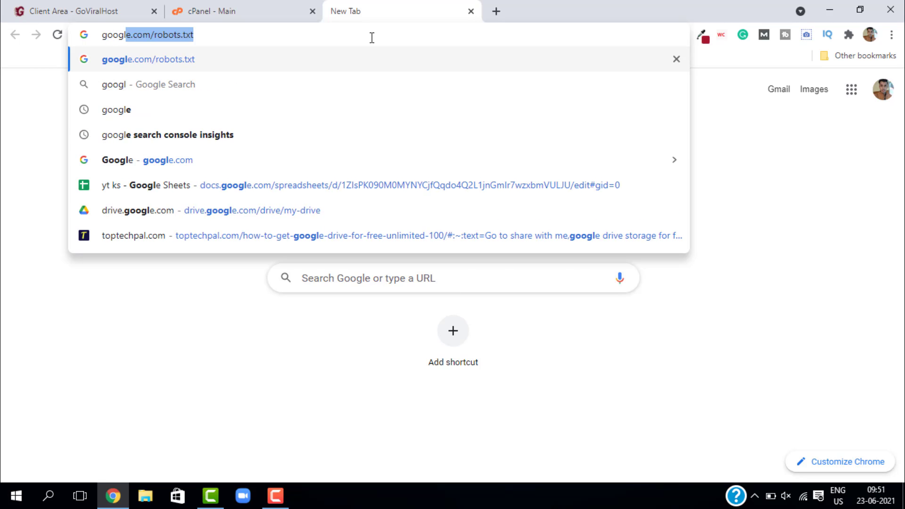
pyautogui.press('Right')
pyautogui.press('BackSpace')
pyautogui.press('BackSpace')
pyautogui.press('BackSpace')
pyautogui.press('BackSpace')
pyautogui.press('BackSpace')
pyautogui.press('BackSpace')
pyautogui.press('BackSpace')
pyautogui.press('BackSpace')
pyautogui.press('BackSpace')
pyautogui.press('BackSpace')
pyautogui.press('BackSpace')
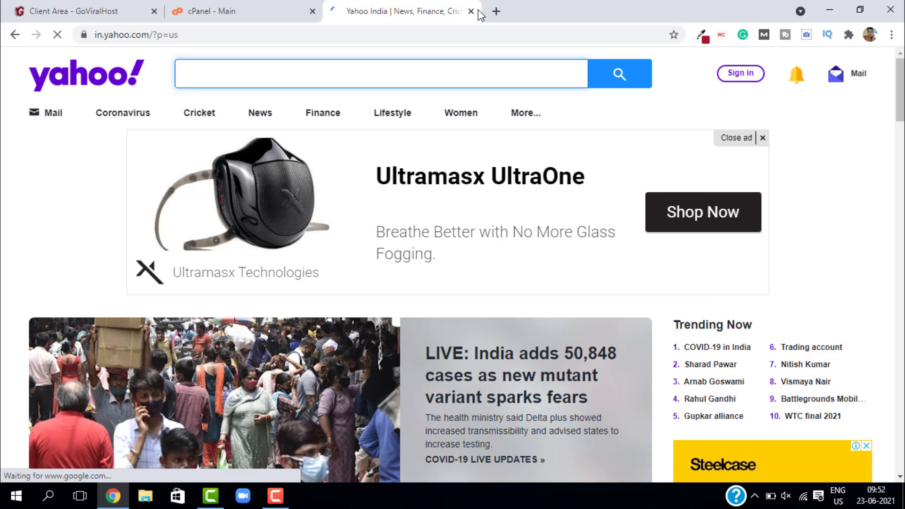
pyautogui.hotkey('ctrl', 'w')
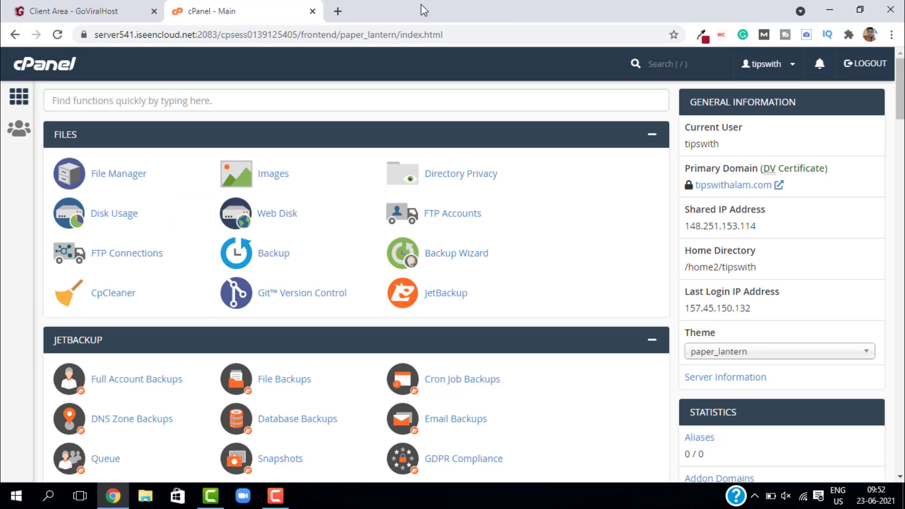
# In a new tab, type example domains abc.com and xyz.com, leaving xyz.com unvisited in the address bar.
pyautogui.click(337, 11)
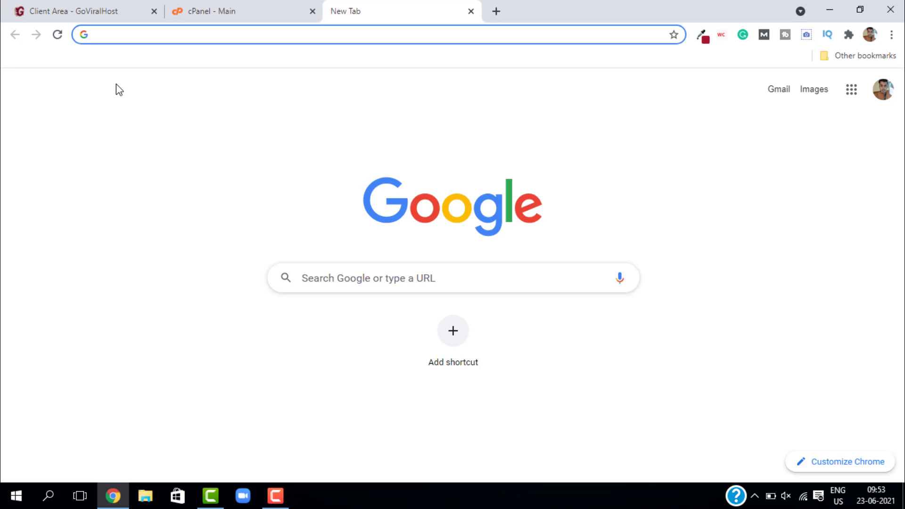
pyautogui.write('abc')
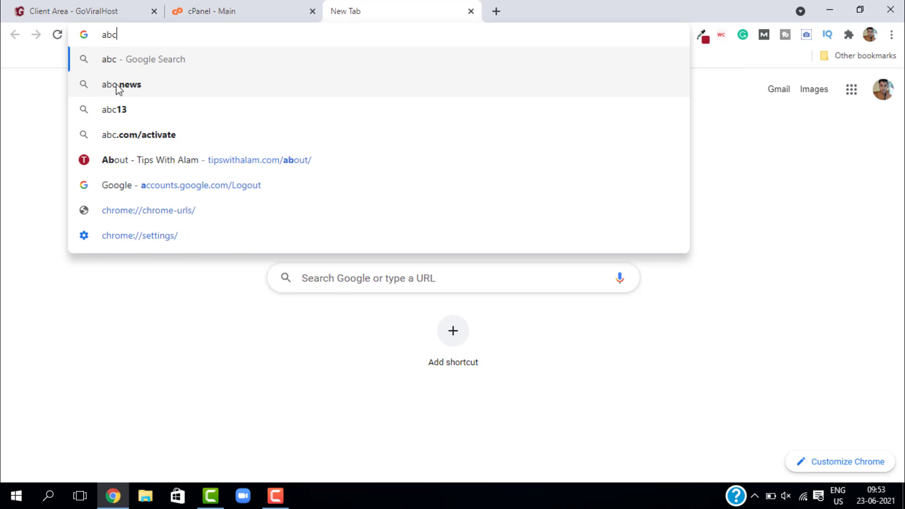
pyautogui.write('.com')
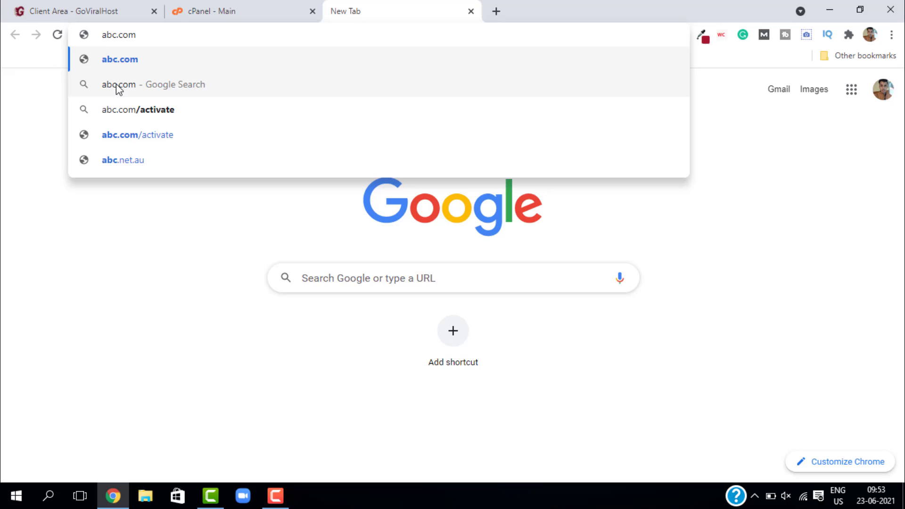
pyautogui.press('BackSpace')
pyautogui.press('BackSpace')
pyautogui.press('BackSpace')
pyautogui.press('BackSpace')
pyautogui.press('BackSpace')
pyautogui.press('BackSpace')
pyautogui.press('BackSpace')
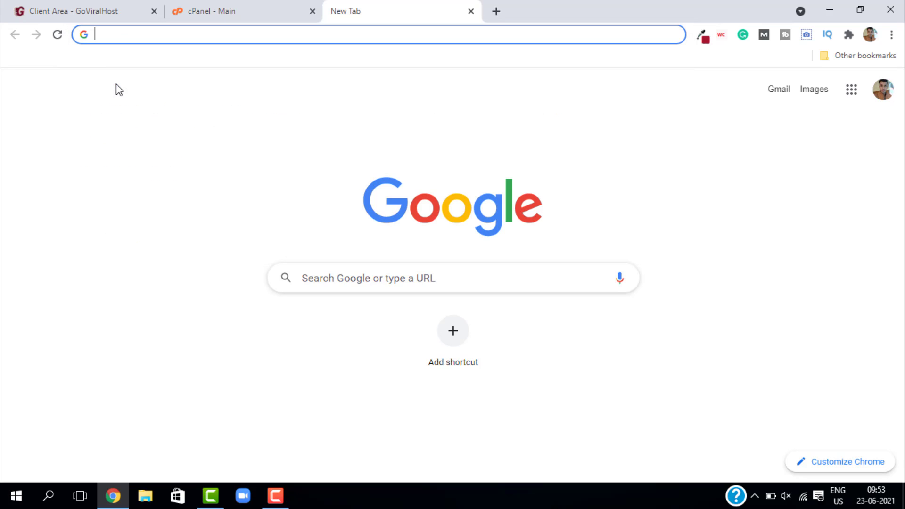
pyautogui.write('xyz.com')
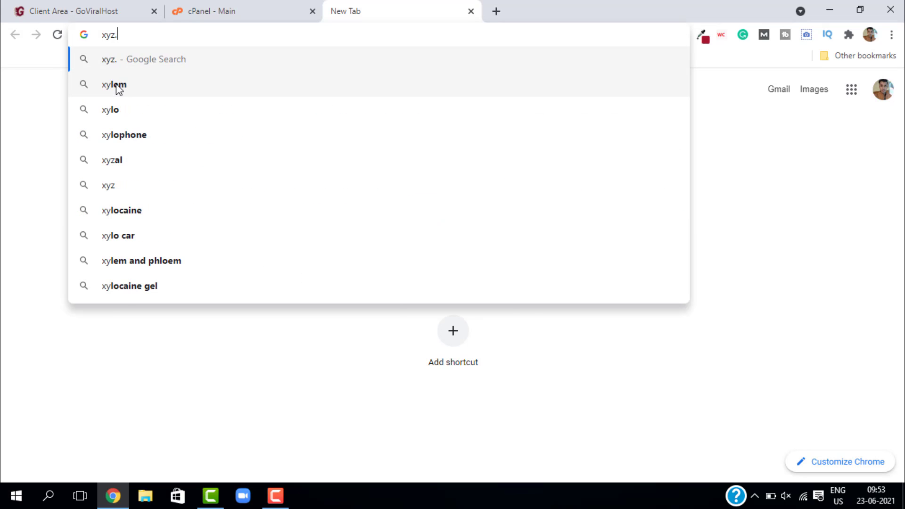
pyautogui.press('BackSpace')
pyautogui.press('BackSpace')
pyautogui.press('BackSpace')
pyautogui.press('BackSpace')
pyautogui.press('BackSpace')
pyautogui.press('BackSpace')
pyautogui.press('BackSpace')
pyautogui.write('a')
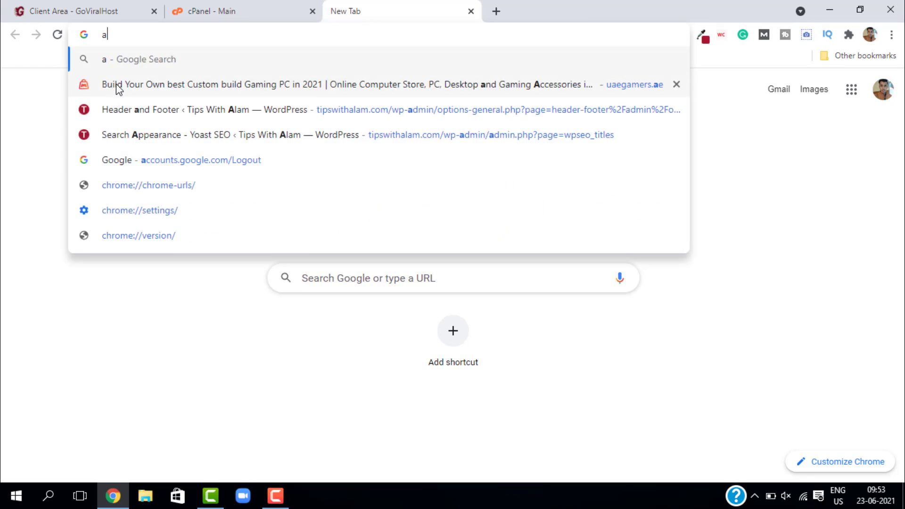
pyautogui.write('bc.com')
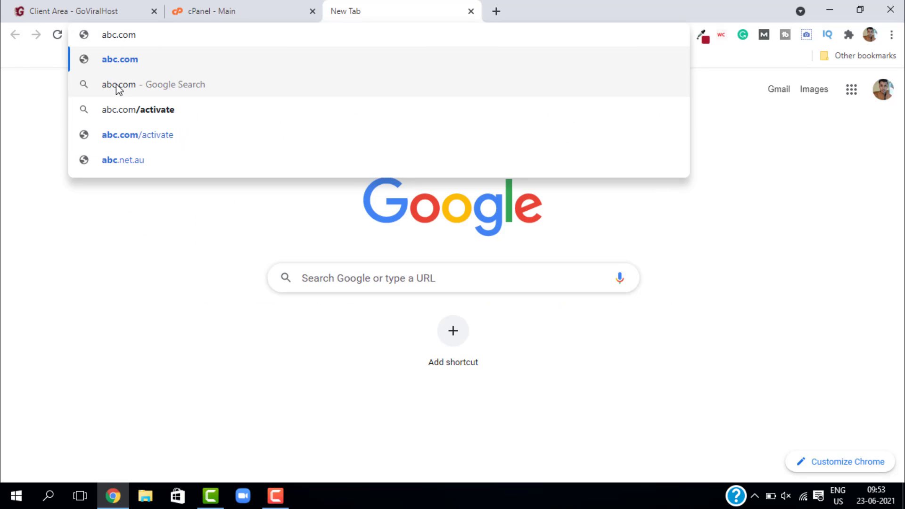
pyautogui.doubleClick(106, 35)
pyautogui.tripleClick(106, 38)
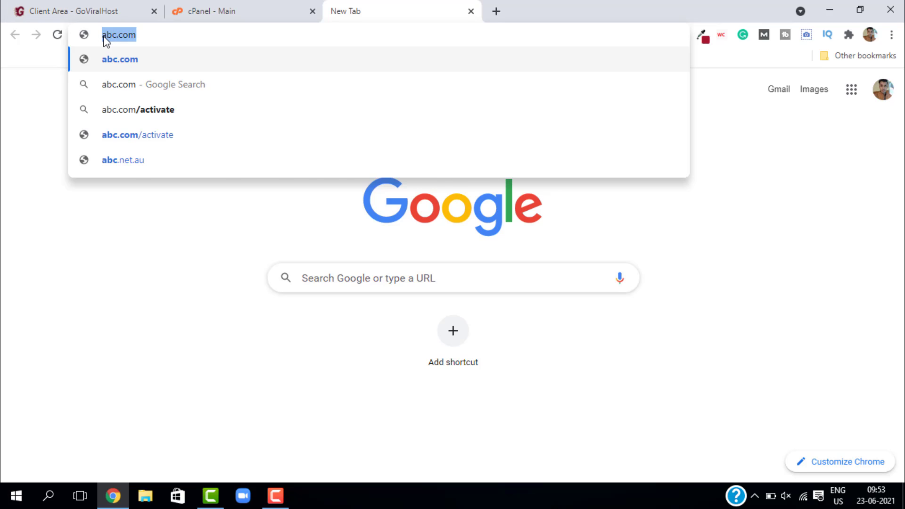
pyautogui.write('xyz.com')
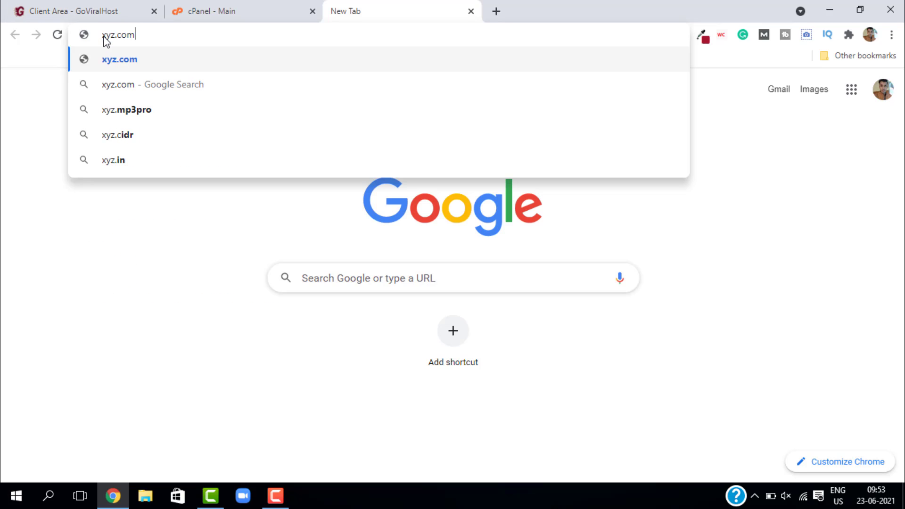
pyautogui.moveTo(106, 42); pyautogui.dragTo(161, 26)
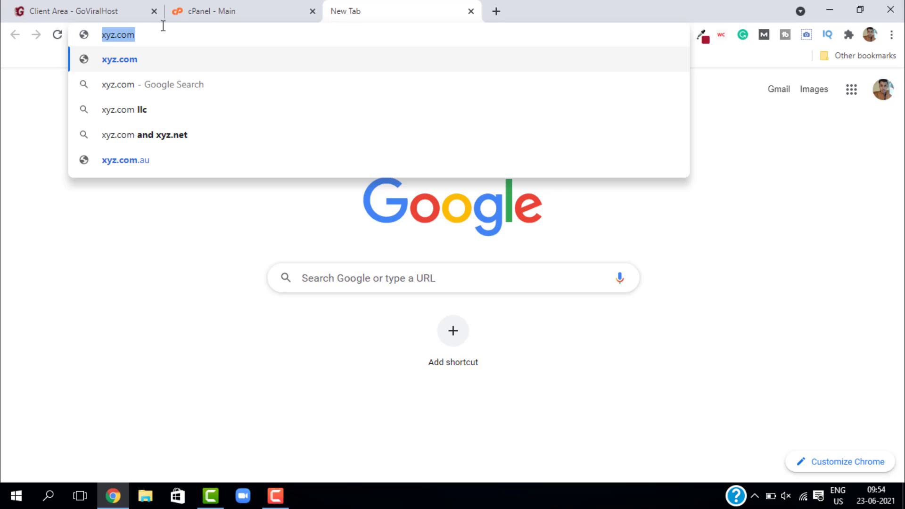
pyautogui.click(1, 125)
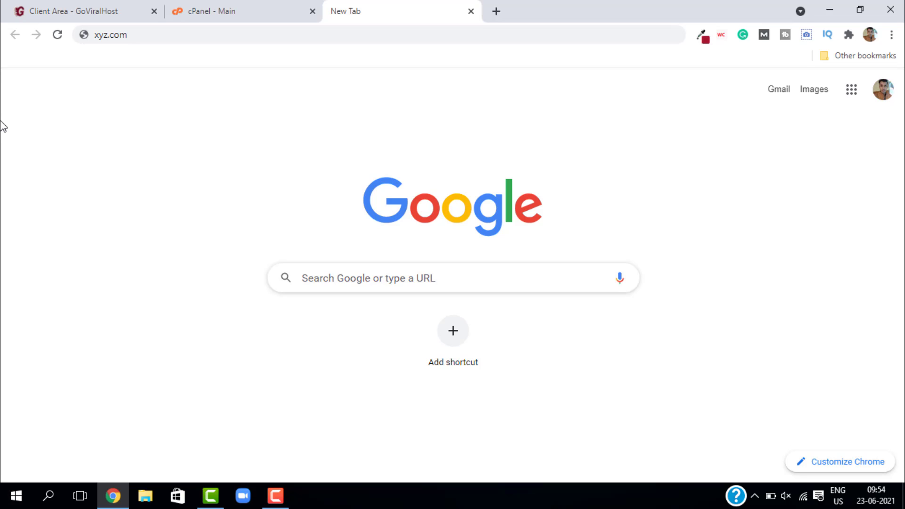
pyautogui.click(95, 37)
# Deselect the address by clicking the blank page, leaving the Tips With Alam home page displayed.
pyautogui.click(165, 103)
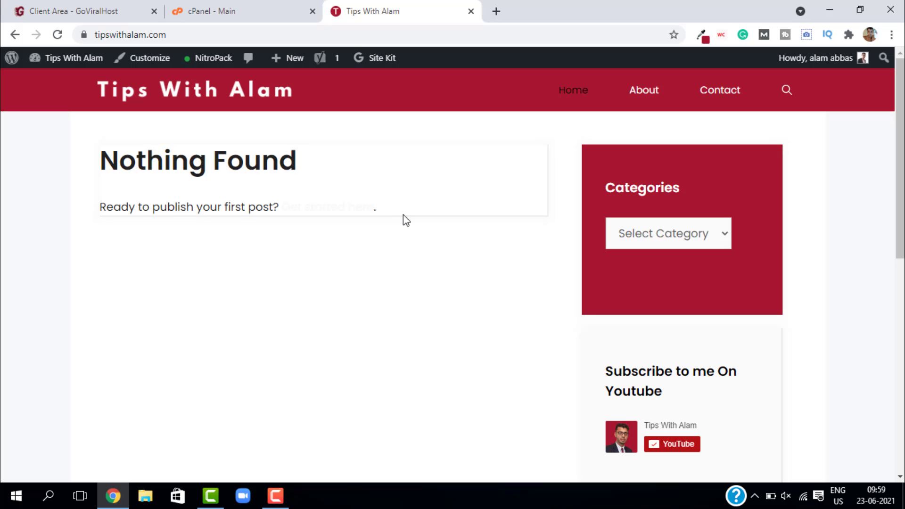
# Return to the cPanel dashboard and open the Redirects tool.
pyautogui.click(214, 6)
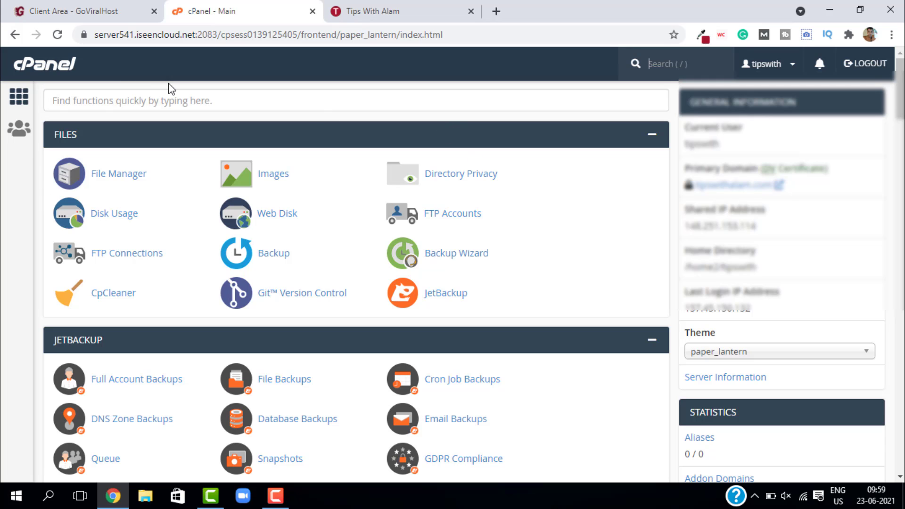
pyautogui.scroll(-1, 316, 123)
pyautogui.scroll(-15, 316, 123)
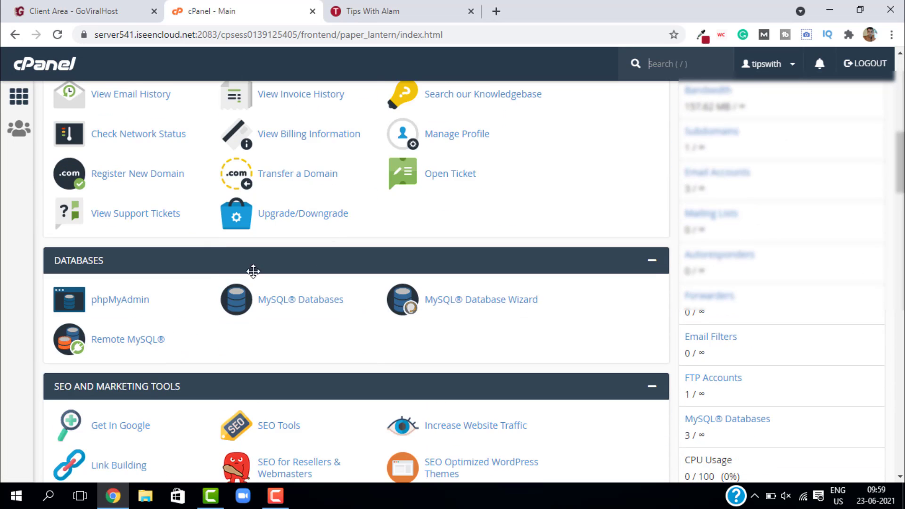
pyautogui.scroll(-2, 261, 276)
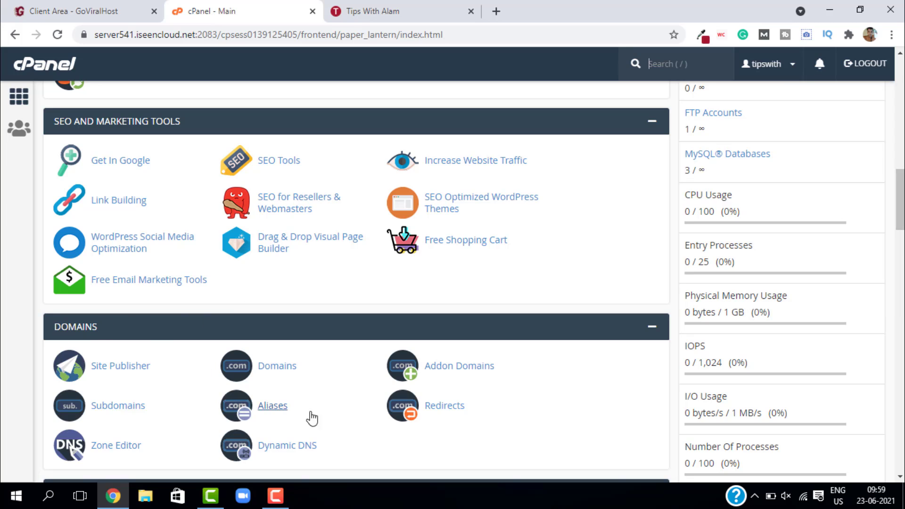
pyautogui.click(454, 406)
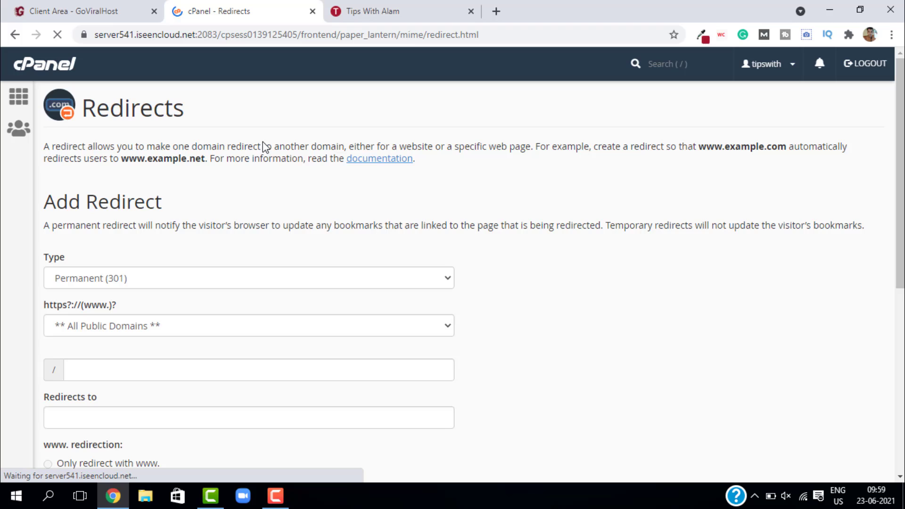
pyautogui.click(283, 278)
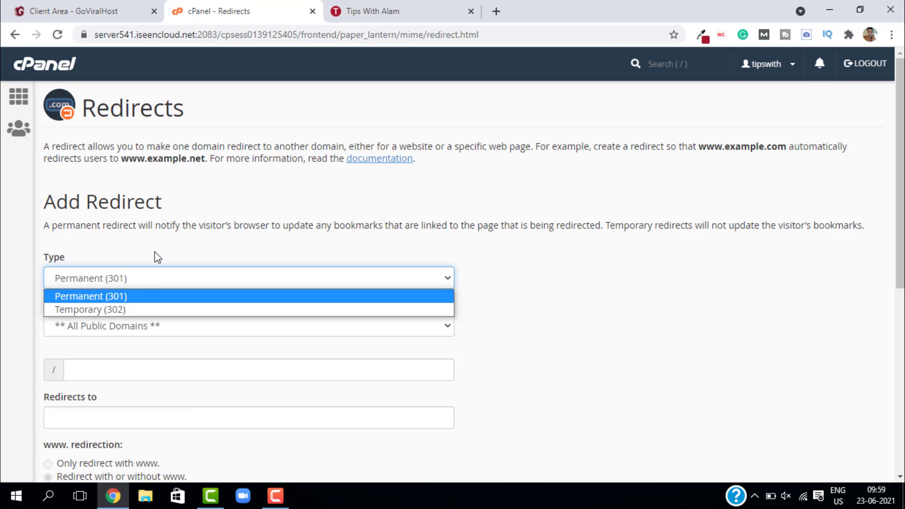
pyautogui.click(156, 255)
pyautogui.click(109, 280)
pyautogui.click(124, 310)
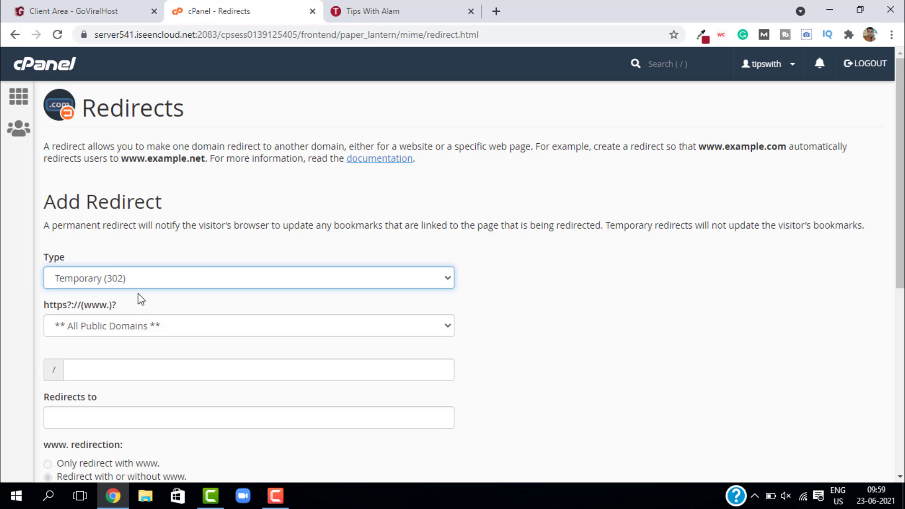
pyautogui.scroll(-1, 403, 247)
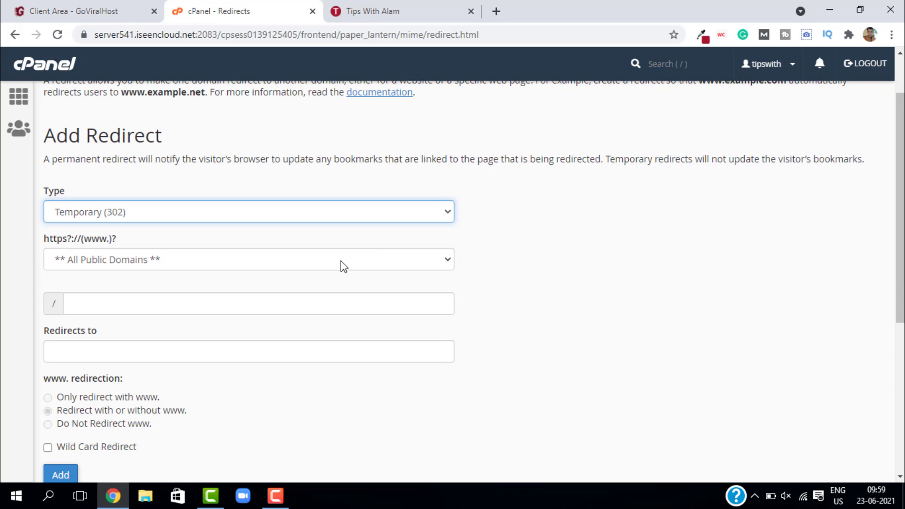
pyautogui.click(153, 258)
pyautogui.click(97, 291)
pyautogui.scroll(-2, 90, 224)
pyautogui.click(90, 224)
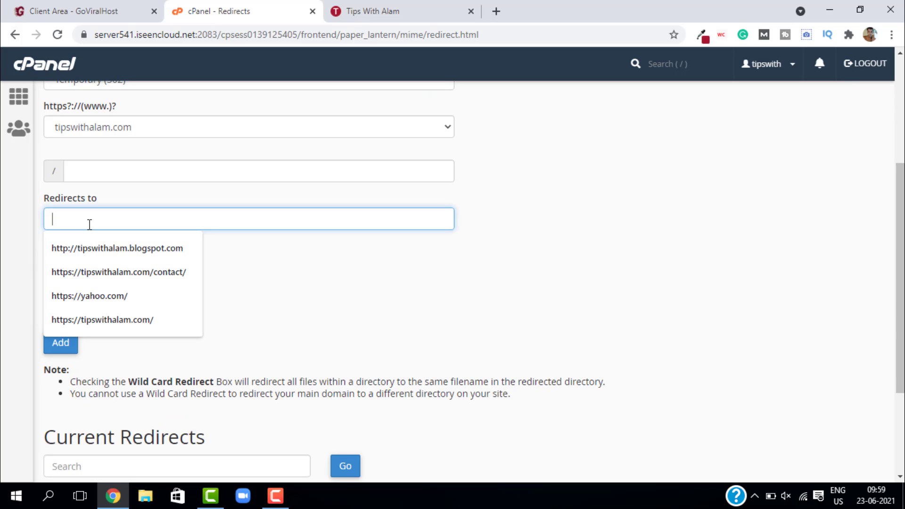
pyautogui.click(109, 250)
pyautogui.click(499, 255)
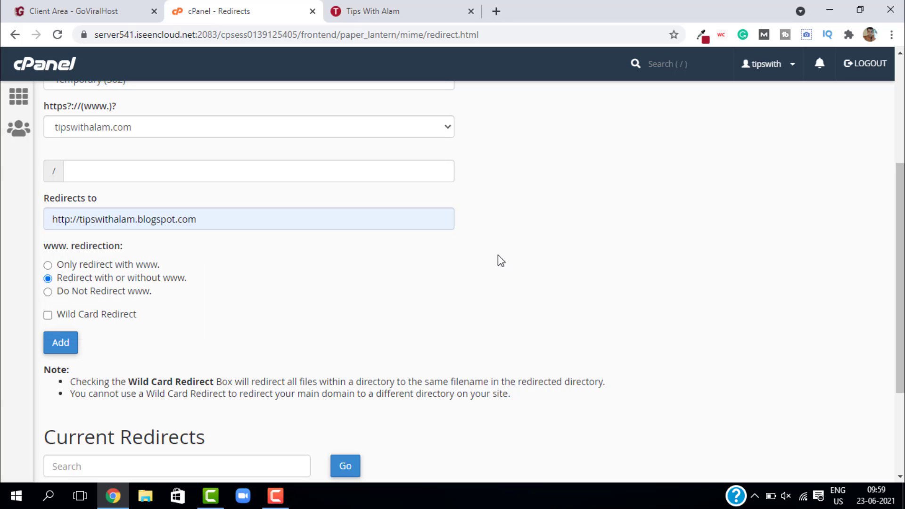
pyautogui.click(60, 349)
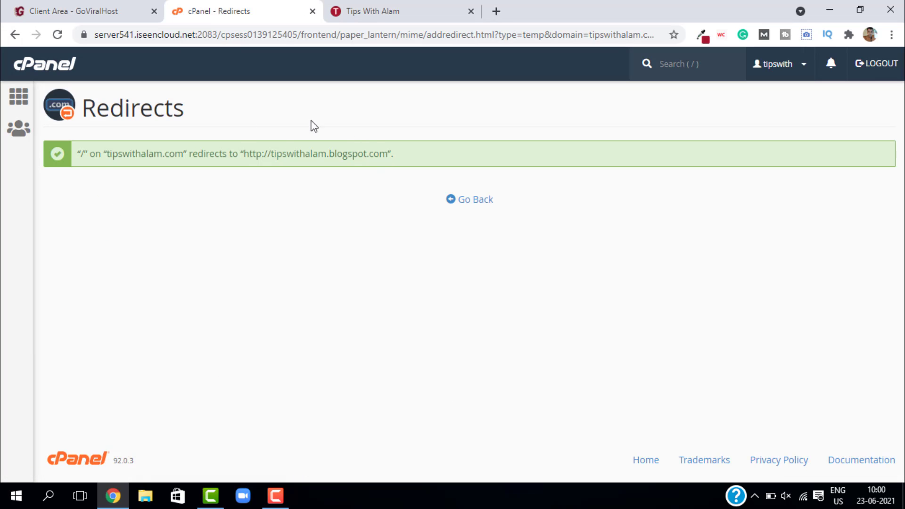
# Go back to Redirects and review the new tipswithalam.com '/' to blogspot row in Current Redirects.
pyautogui.click(465, 204)
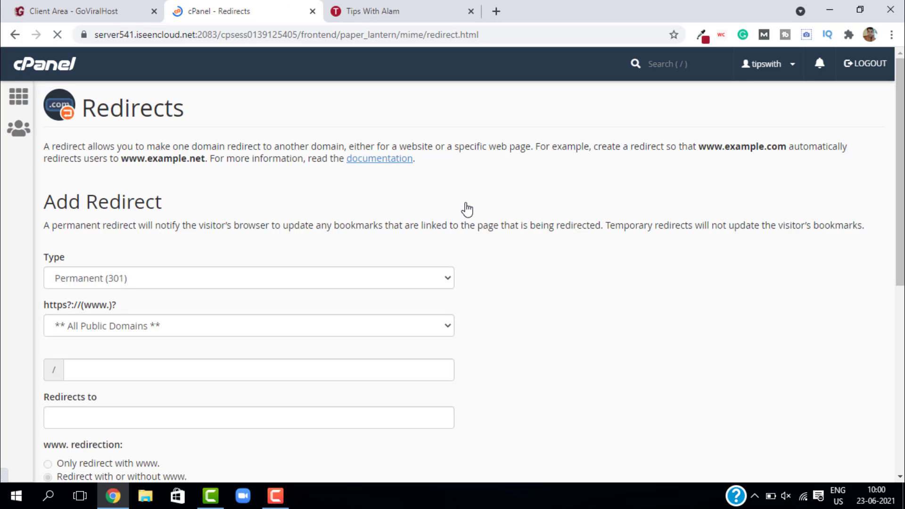
pyautogui.scroll(-6, 319, 225)
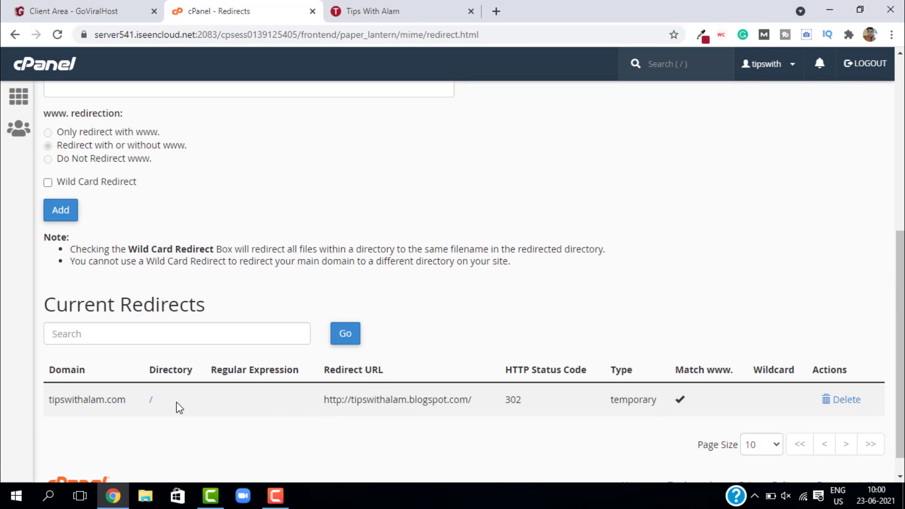
pyautogui.click(61, 412)
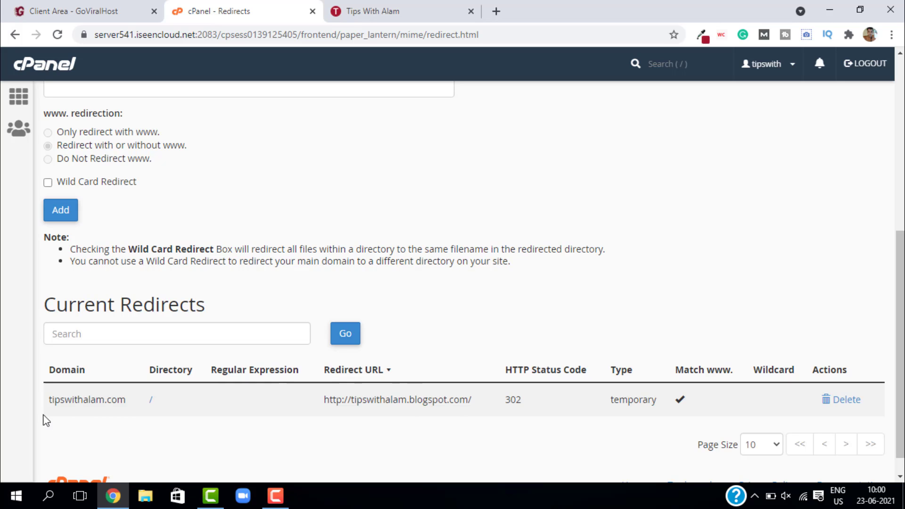
pyautogui.moveTo(45, 397); pyautogui.dragTo(152, 401)
pyautogui.click(241, 417)
pyautogui.moveTo(323, 400); pyautogui.dragTo(508, 402)
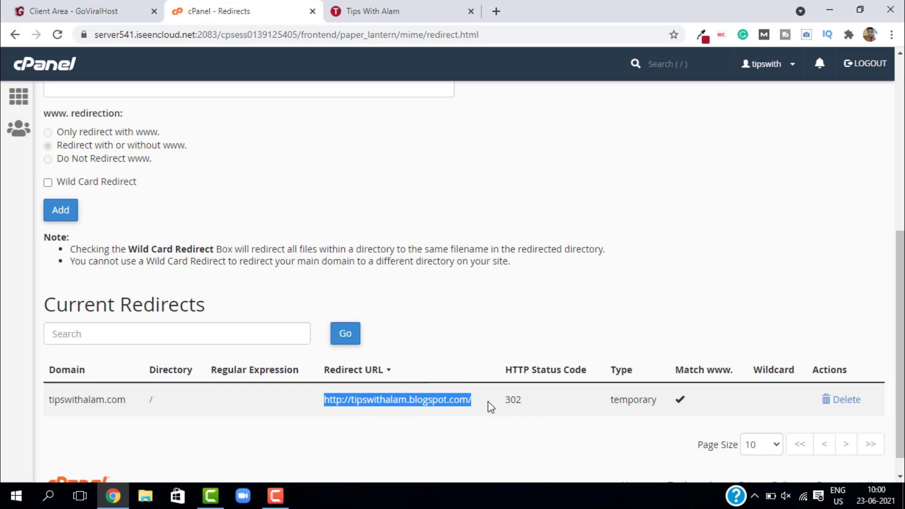
pyautogui.click(517, 415)
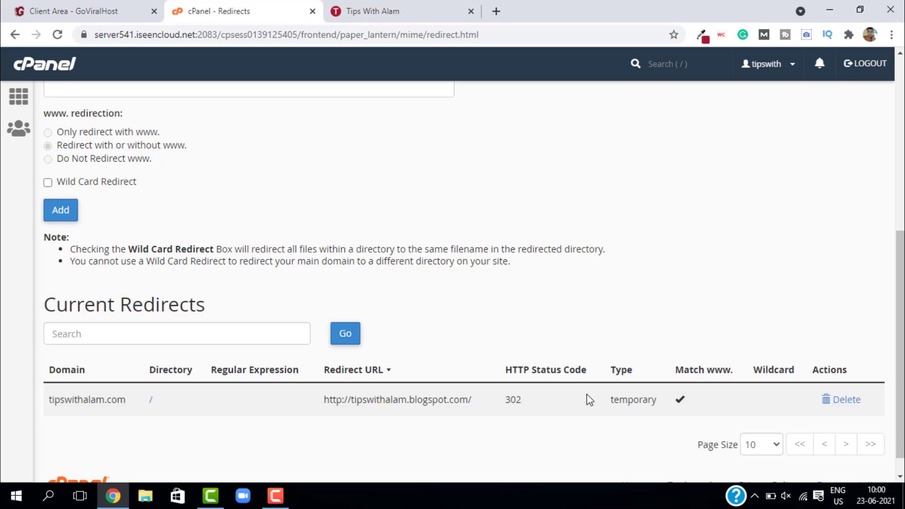
pyautogui.scroll(3, 455, 375)
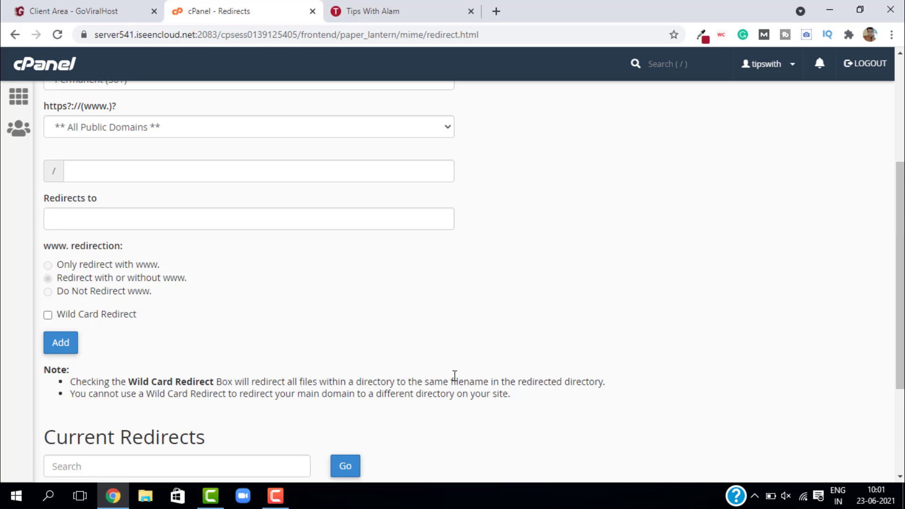
# Load tipswithalam.com in an incognito window, confirm it lands on the blogspot blog, then close it.
pyautogui.hotkey('ctrl', 'shift', 'n')
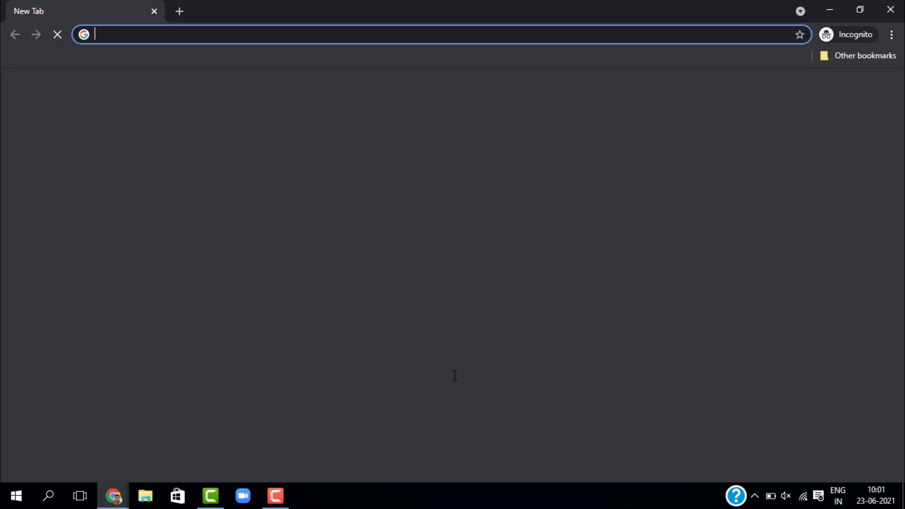
pyautogui.write('tipswithalam.com')
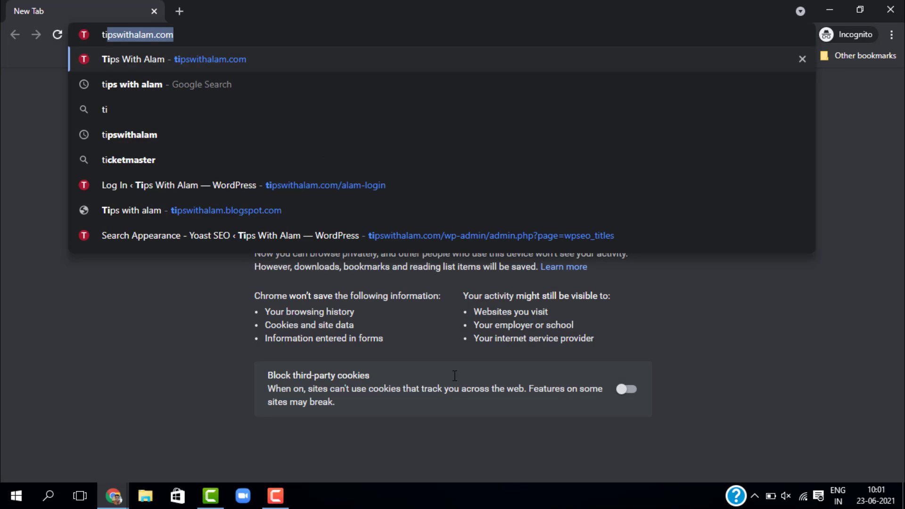
pyautogui.press('Return')
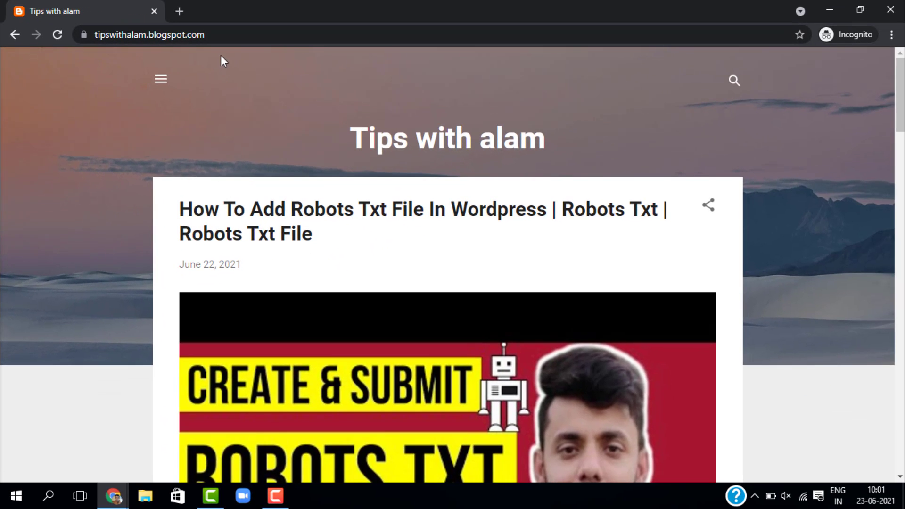
pyautogui.scroll(-15, 787, 262)
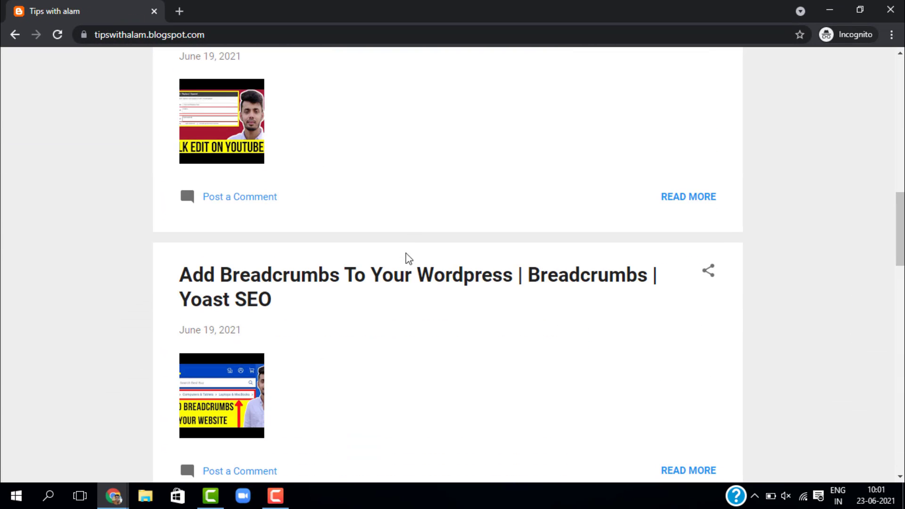
pyautogui.click(154, 11)
pyautogui.scroll(4, 312, 221)
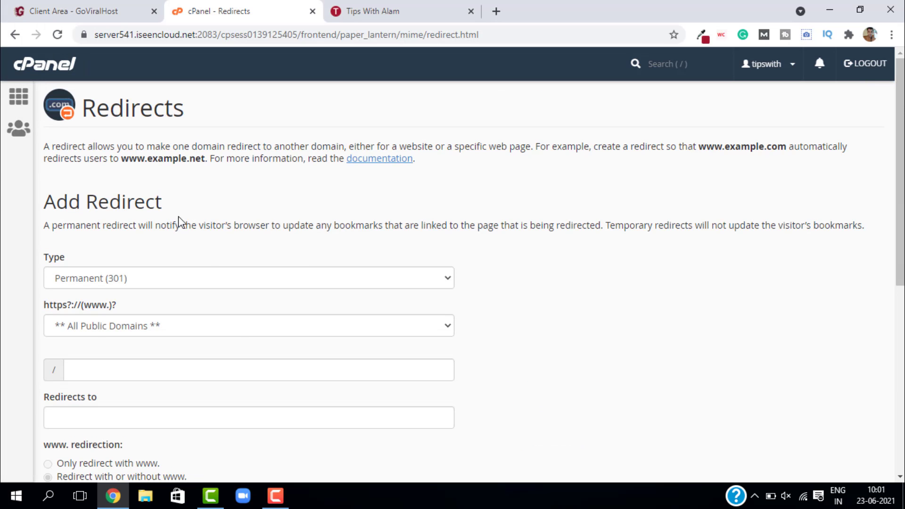
pyautogui.click(147, 279)
pyautogui.click(160, 292)
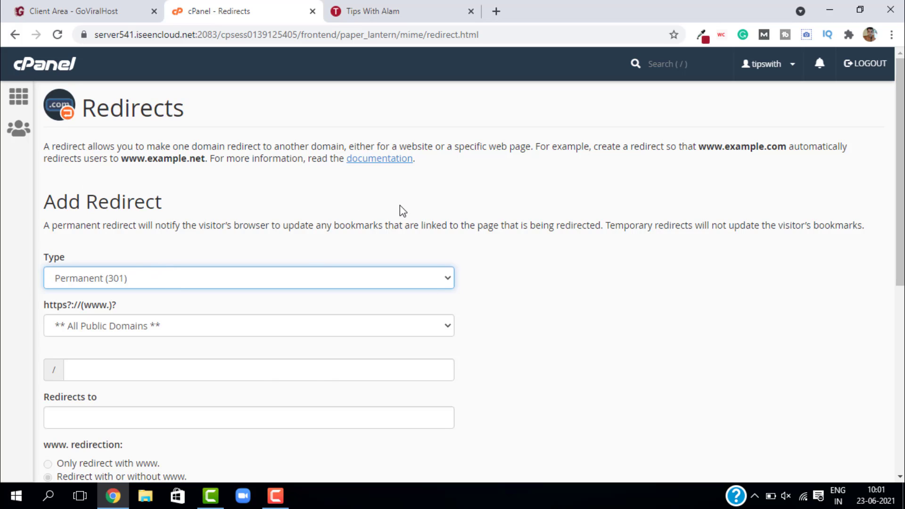
pyautogui.tripleClick(455, 226)
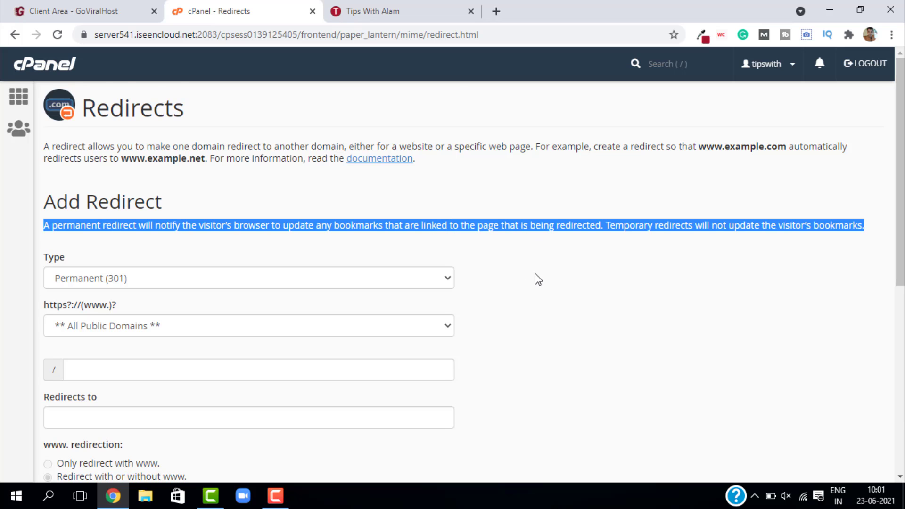
pyautogui.scroll(-6, 535, 274)
pyautogui.scroll(-1, 651, 289)
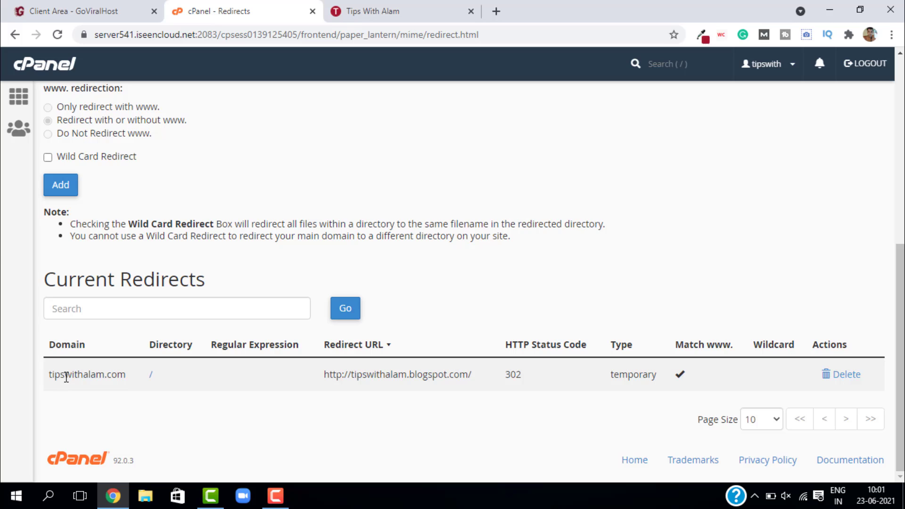
# Delete the tipswithalam.com '/' redirect and confirm with Remove Redirect.
pyautogui.click(854, 377)
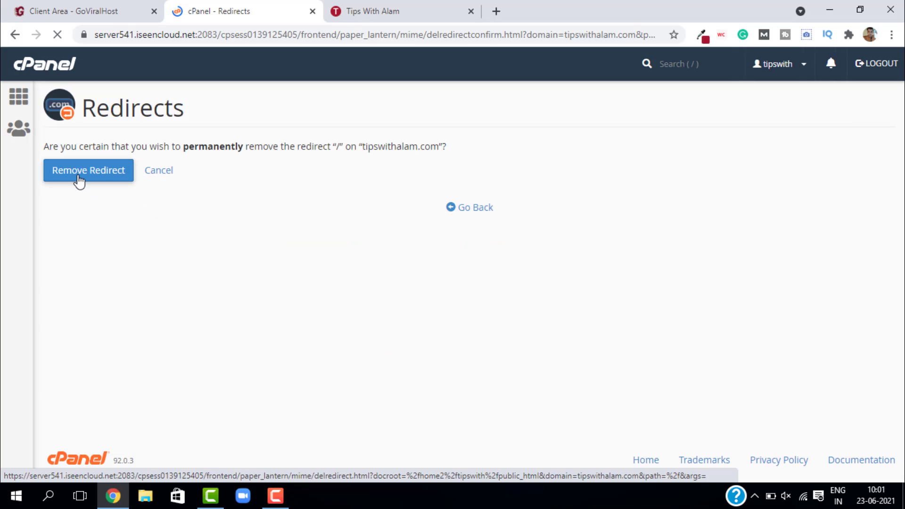
pyautogui.click(78, 179)
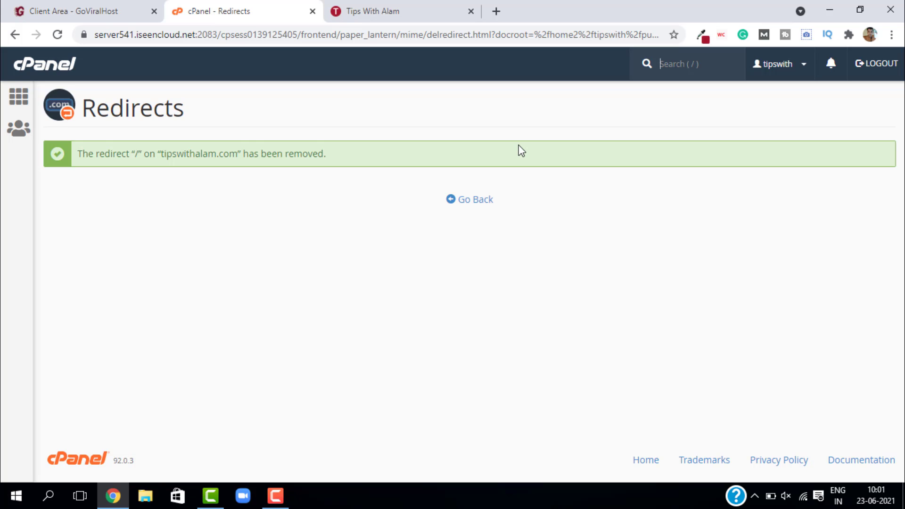
# Reload tipswithalam.com in an incognito window to confirm the Tips With Alam site loads, then close it.
pyautogui.hotkey('ctrl', 'shift', 'n')
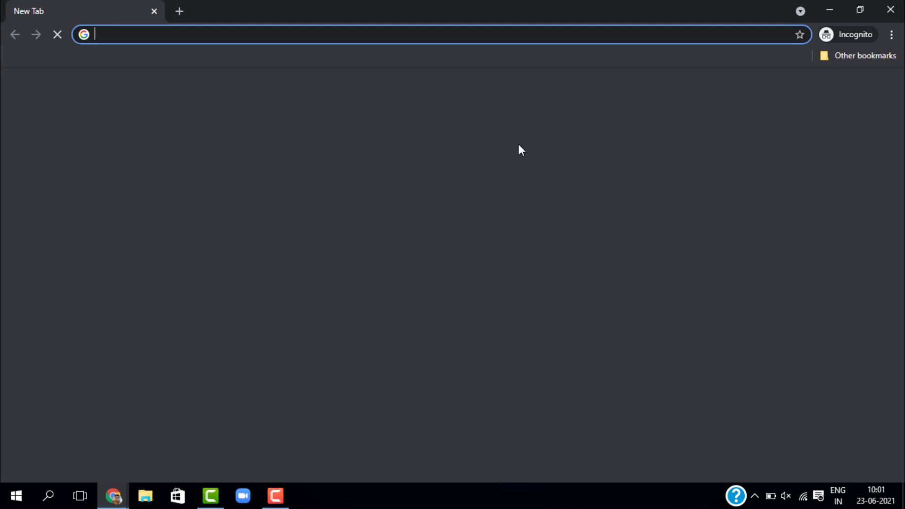
pyautogui.write('tipd')
pyautogui.press('BackSpace')
pyautogui.write('s')
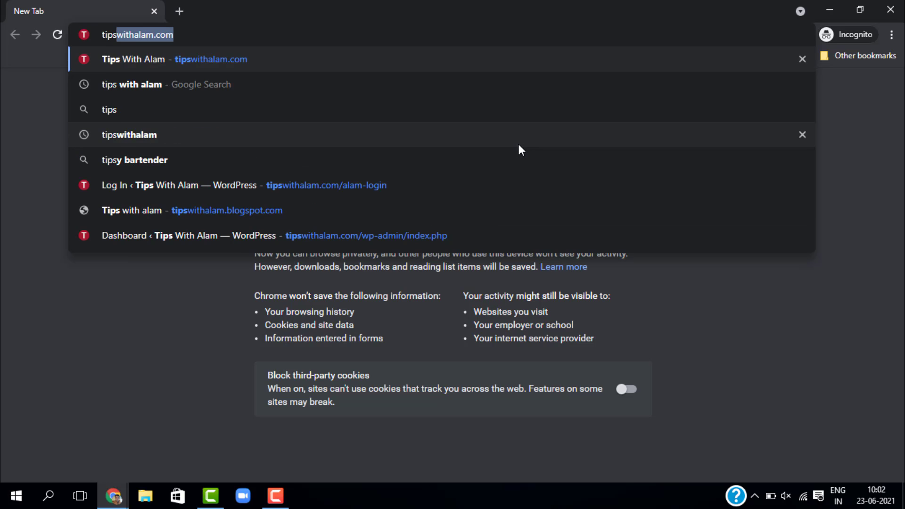
pyautogui.press('Return')
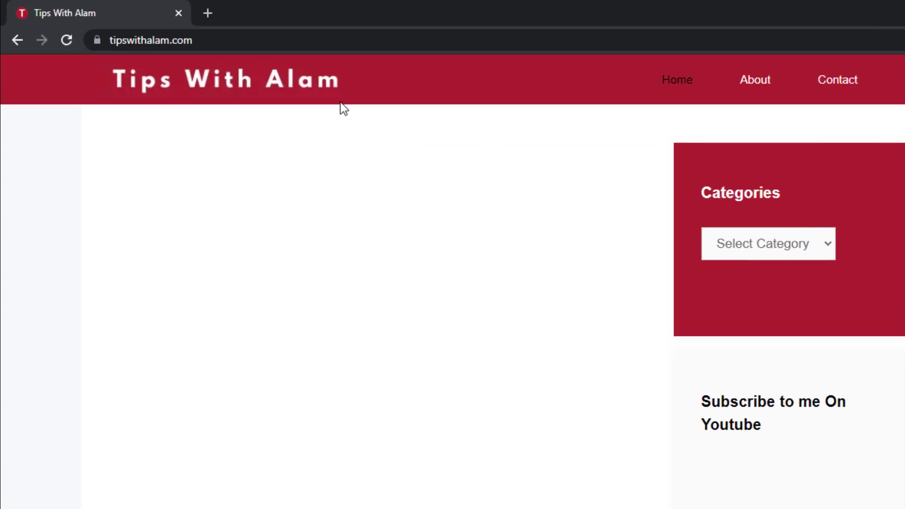
pyautogui.click(178, 12)
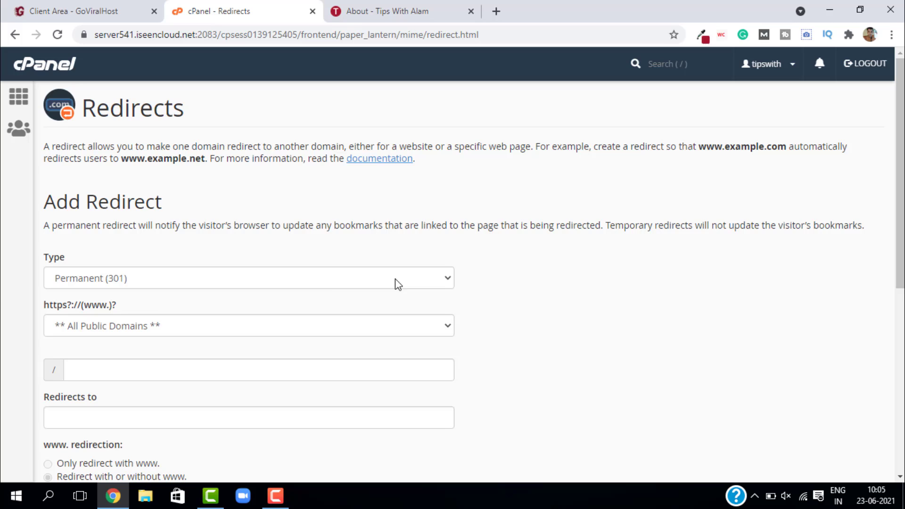
# Set the new redirect's type to Temporary (302) and domain to tipswithalam.com, then view the About page.
pyautogui.click(324, 278)
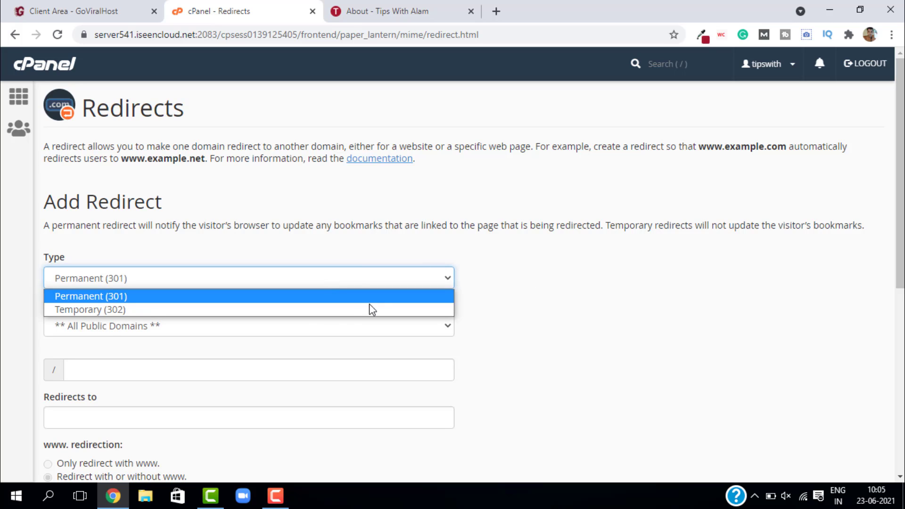
pyautogui.click(338, 280)
pyautogui.click(338, 280)
pyautogui.click(279, 309)
pyautogui.scroll(-3, 289, 237)
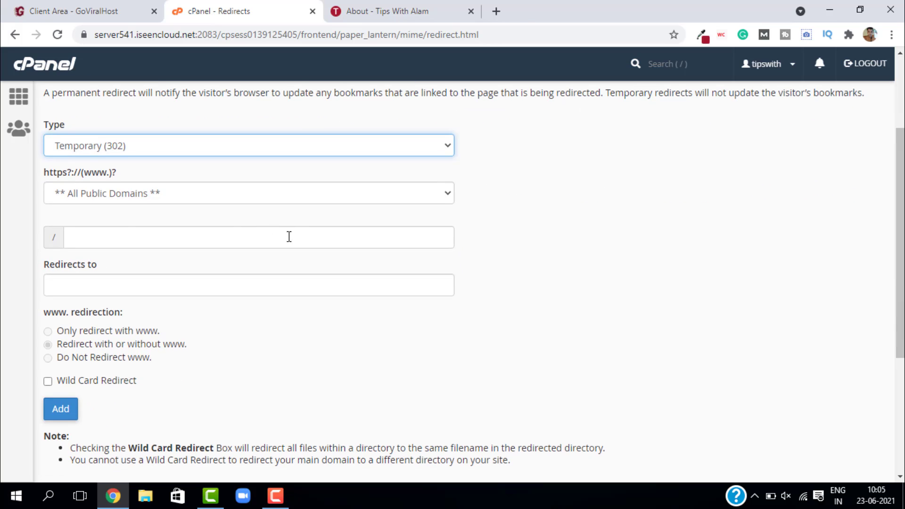
pyautogui.click(201, 196)
pyautogui.click(186, 225)
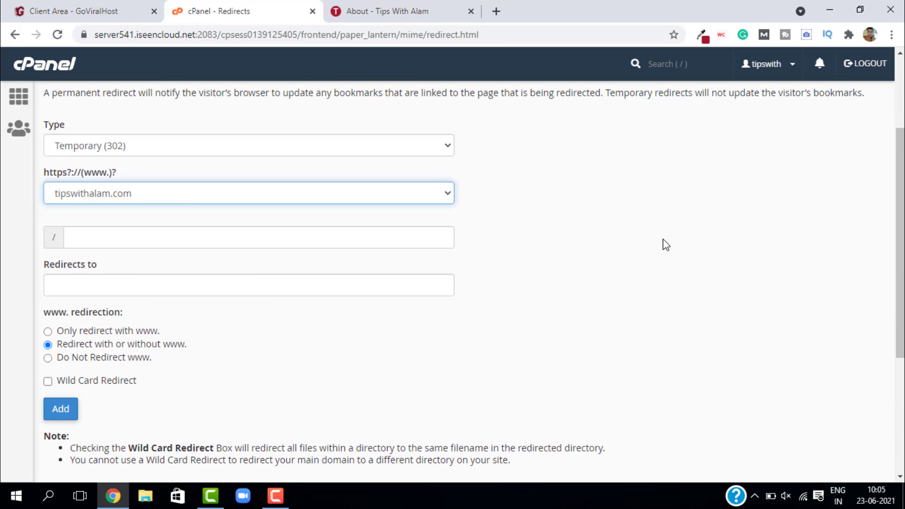
pyautogui.click(208, 243)
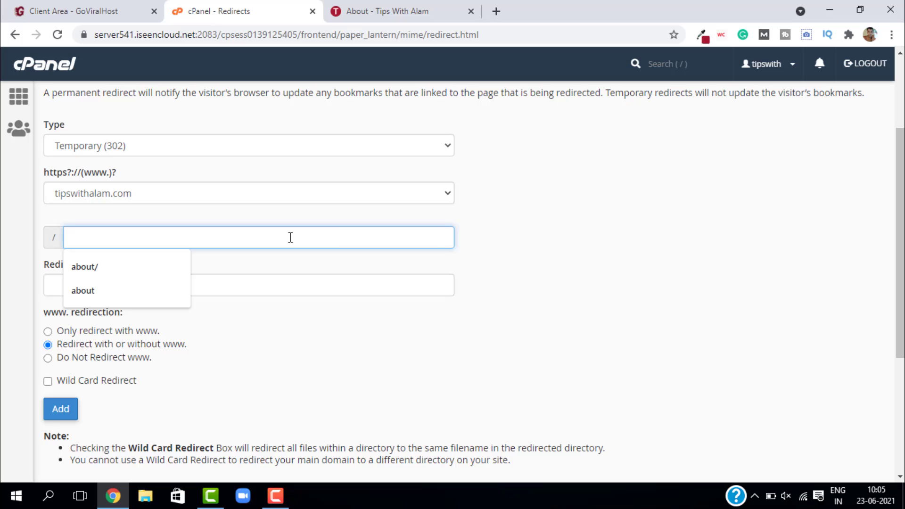
pyautogui.click(486, 246)
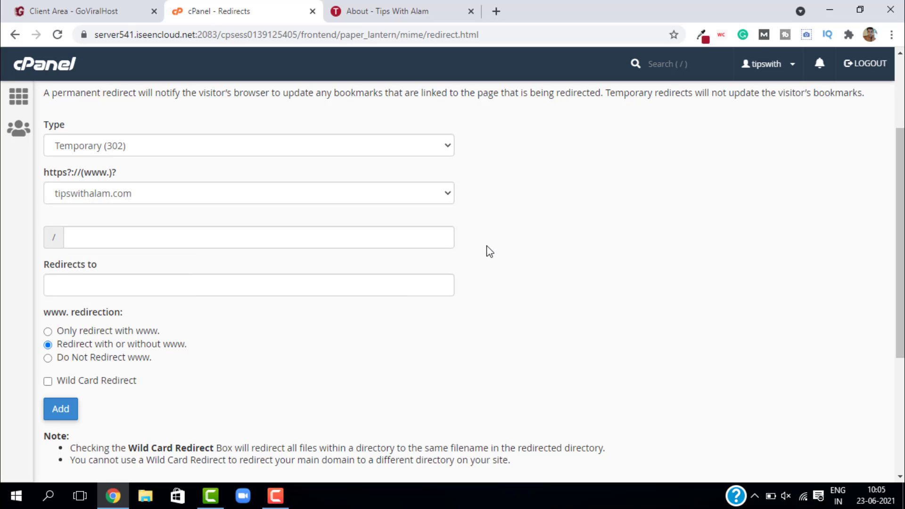
pyautogui.click(409, 13)
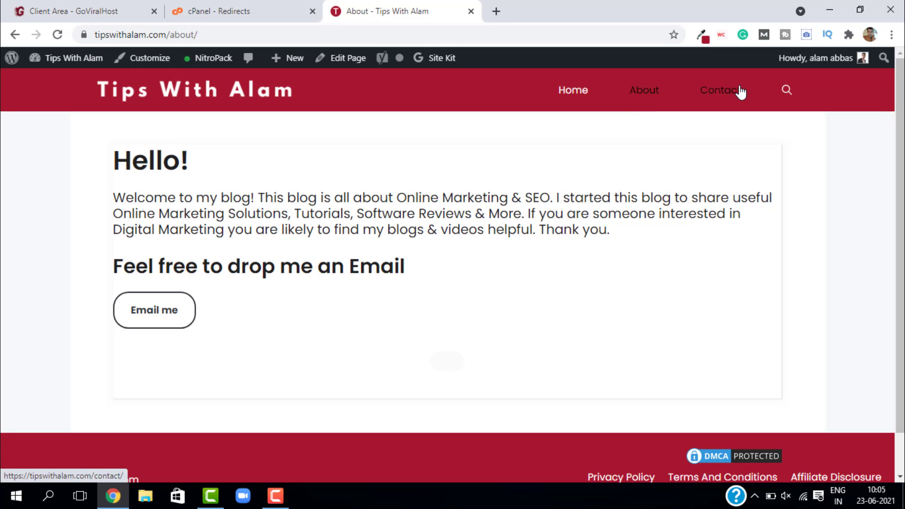
# Copy /about/ from the About page address and enter it as source path about/.
pyautogui.moveTo(197, 34); pyautogui.dragTo(247, 34)
pyautogui.hotkey('ctrl', 'c')
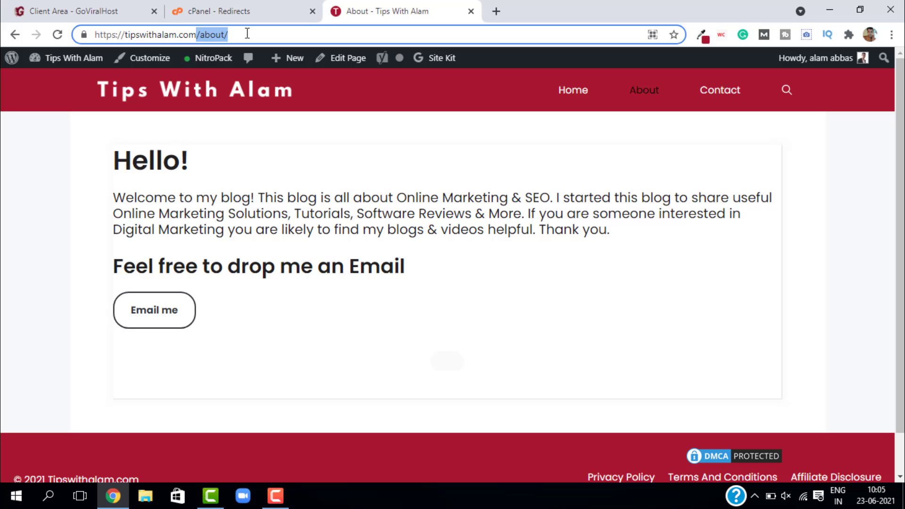
pyautogui.click(221, 13)
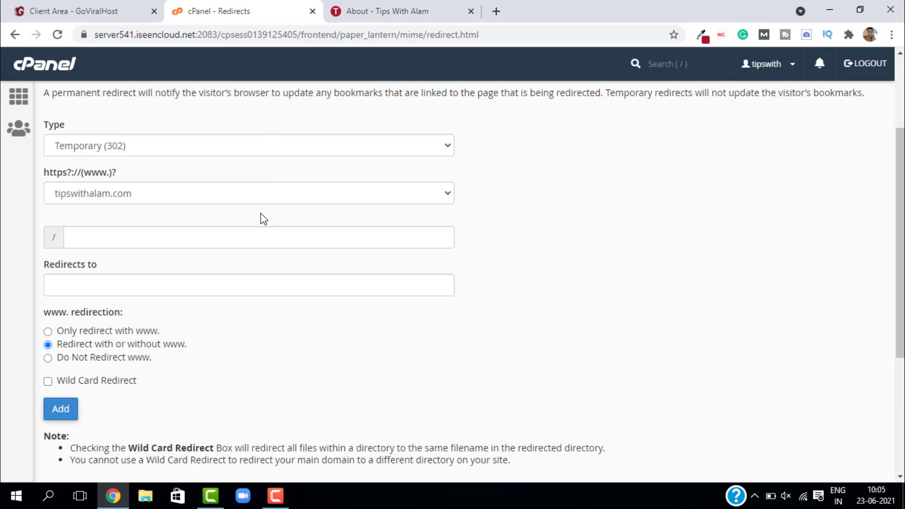
pyautogui.click(265, 236)
pyautogui.hotkey('ctrl', 'v')
pyautogui.click(197, 235)
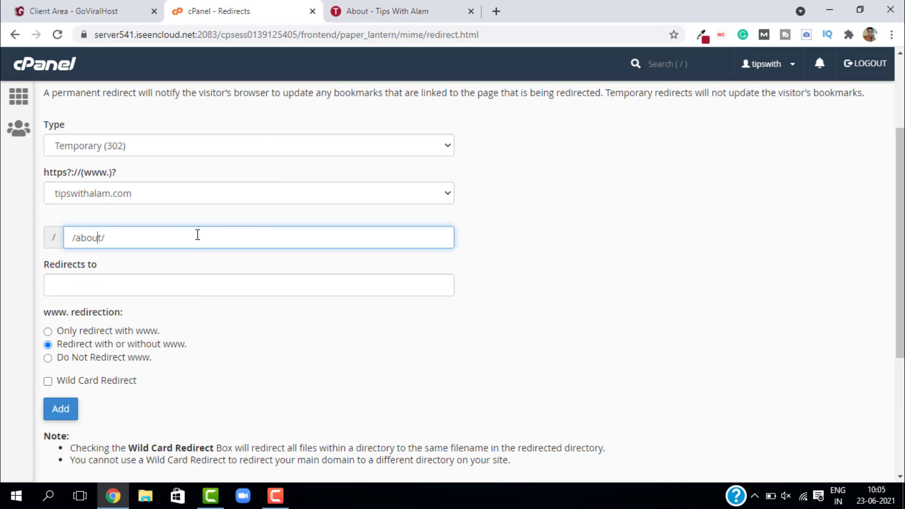
pyautogui.press('Left')
pyautogui.press('Left')
pyautogui.press('Left')
pyautogui.press('Left')
pyautogui.press('BackSpace')
pyautogui.click(511, 293)
pyautogui.hotkey('ctrl', 'Tab')
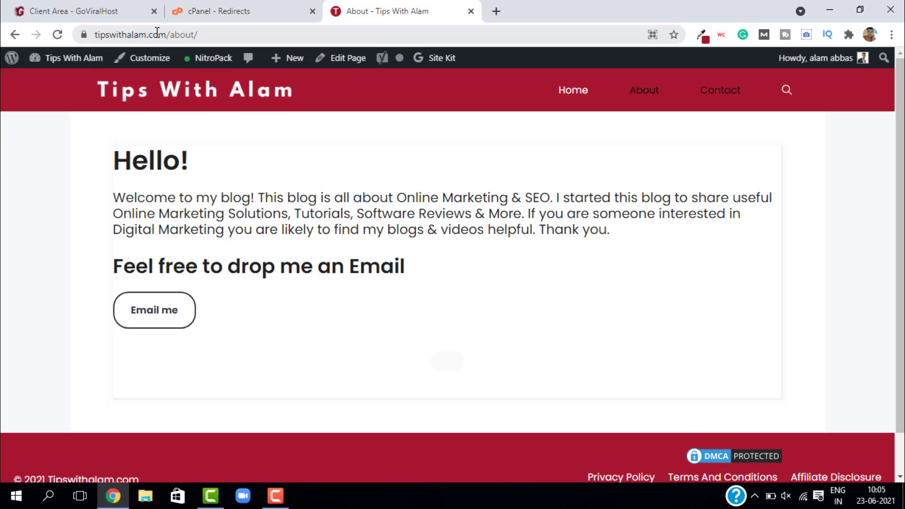
pyautogui.click(716, 92)
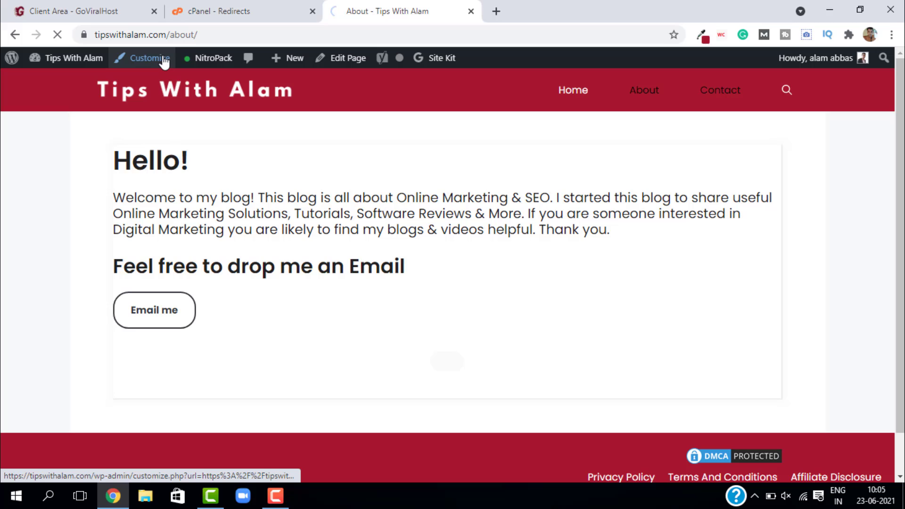
pyautogui.click(187, 33)
pyautogui.hotkey('ctrl', 'c')
pyautogui.click(249, 13)
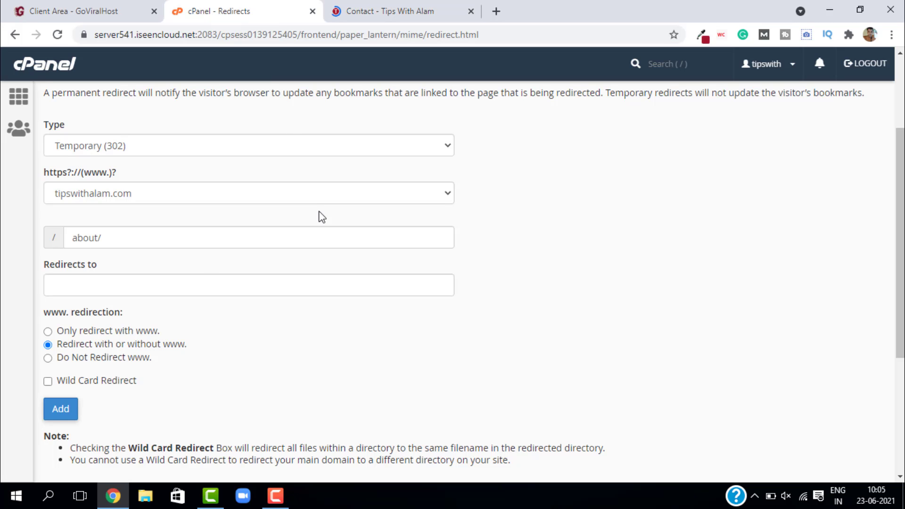
pyautogui.click(187, 276)
pyautogui.hotkey('ctrl', 'v')
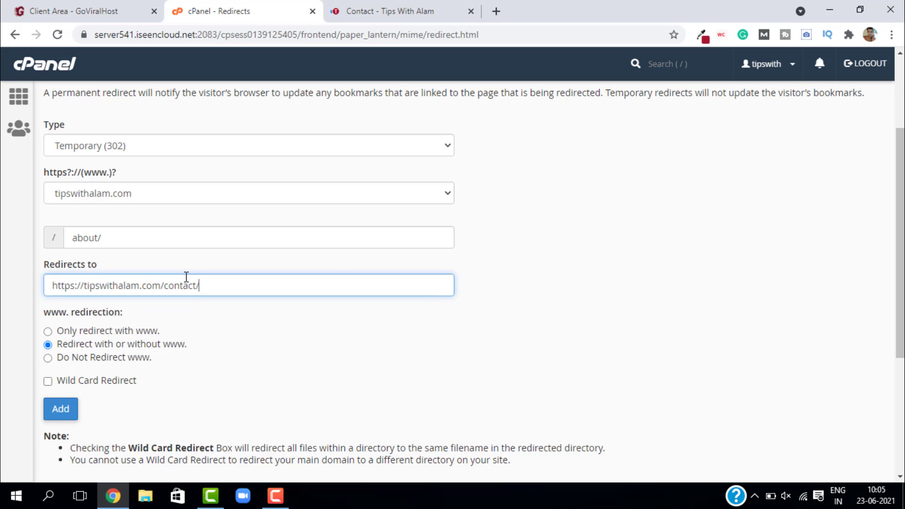
pyautogui.click(227, 382)
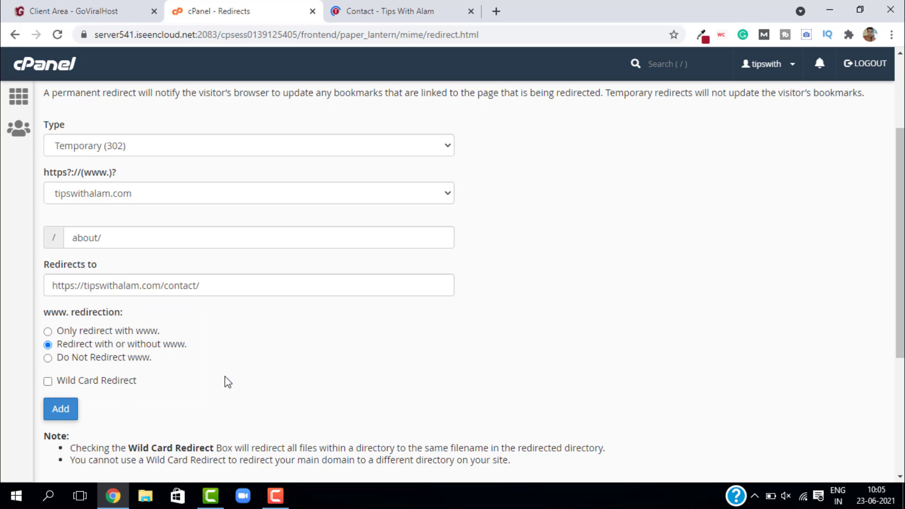
pyautogui.click(58, 413)
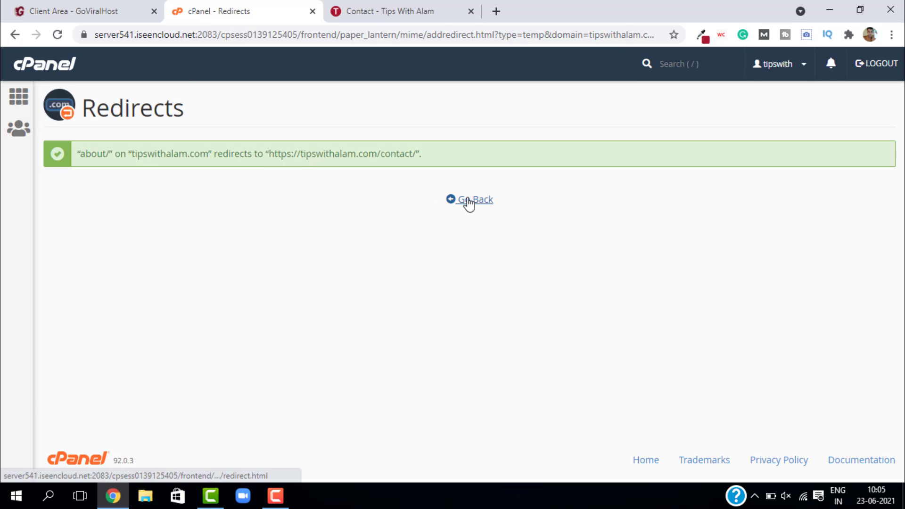
pyautogui.click(469, 201)
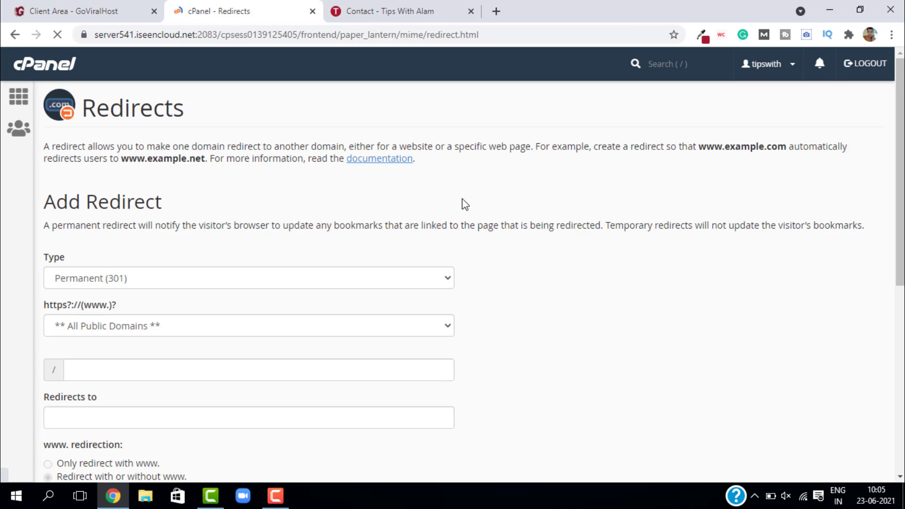
pyautogui.scroll(-7, 464, 192)
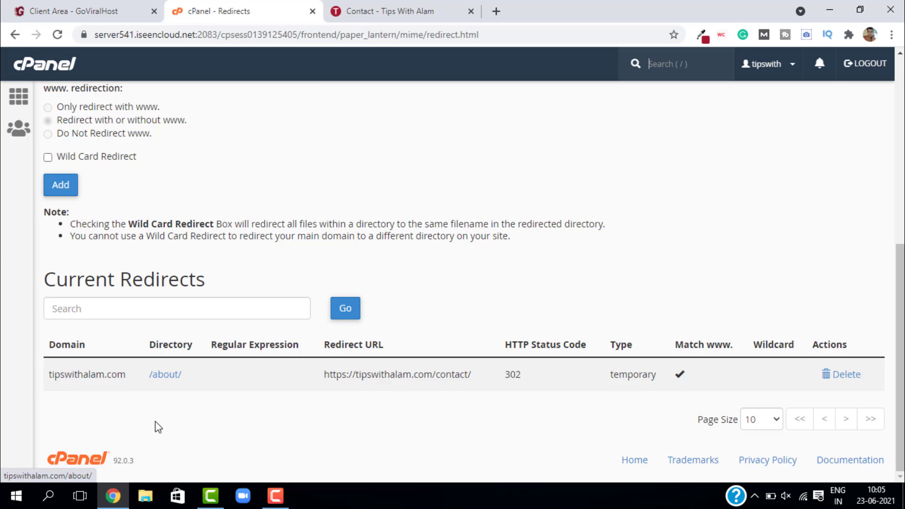
pyautogui.click(428, 9)
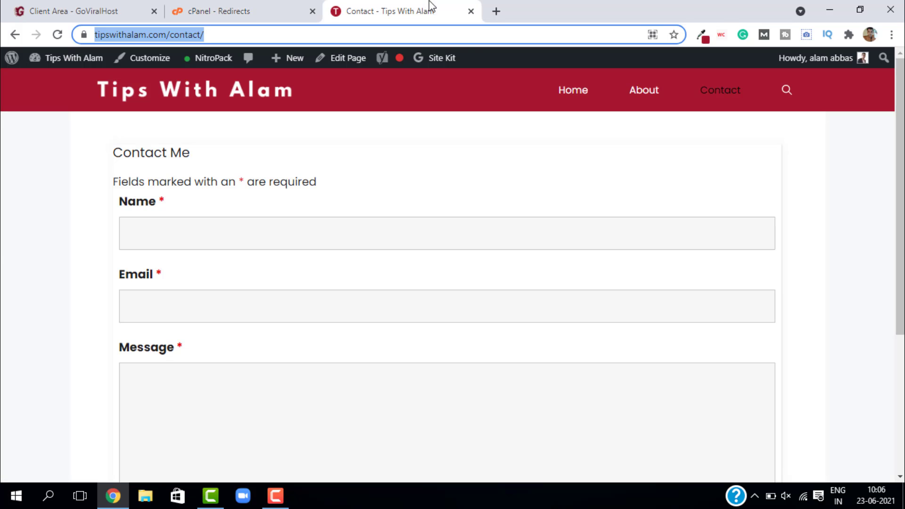
pyautogui.click(240, 10)
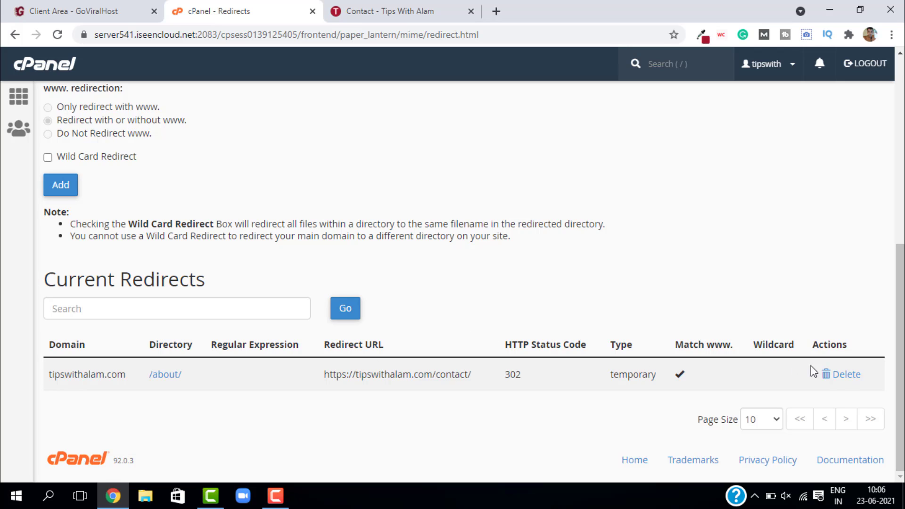
# Delete the /about/ to /contact/ redirect on tipswithalam.com and return to Redirects.
pyautogui.click(844, 374)
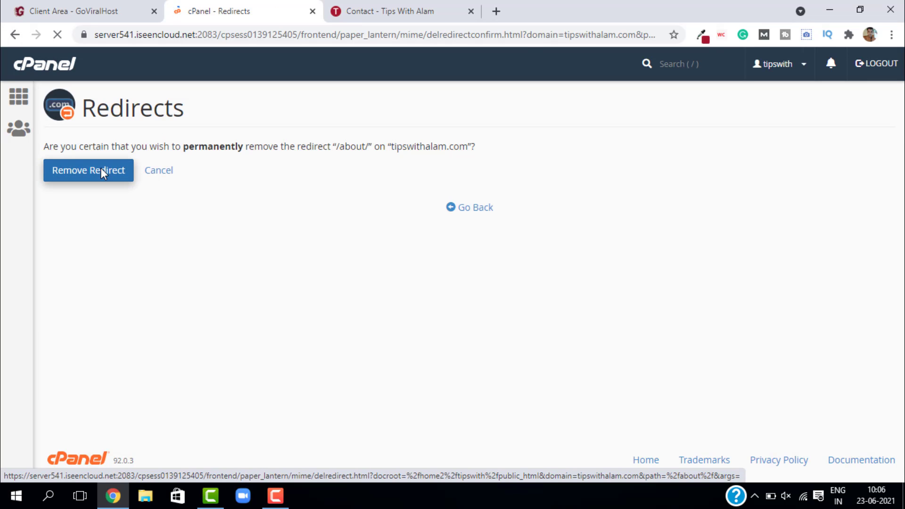
pyautogui.click(101, 168)
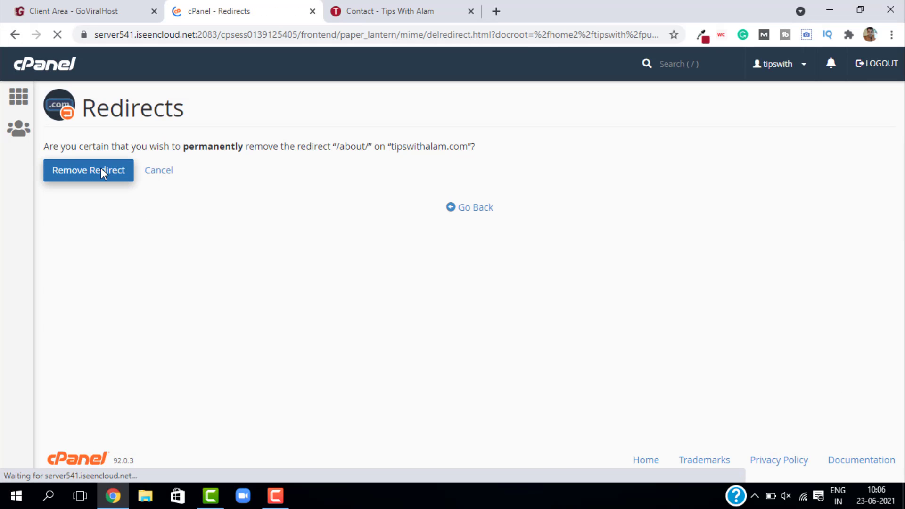
pyautogui.click(486, 203)
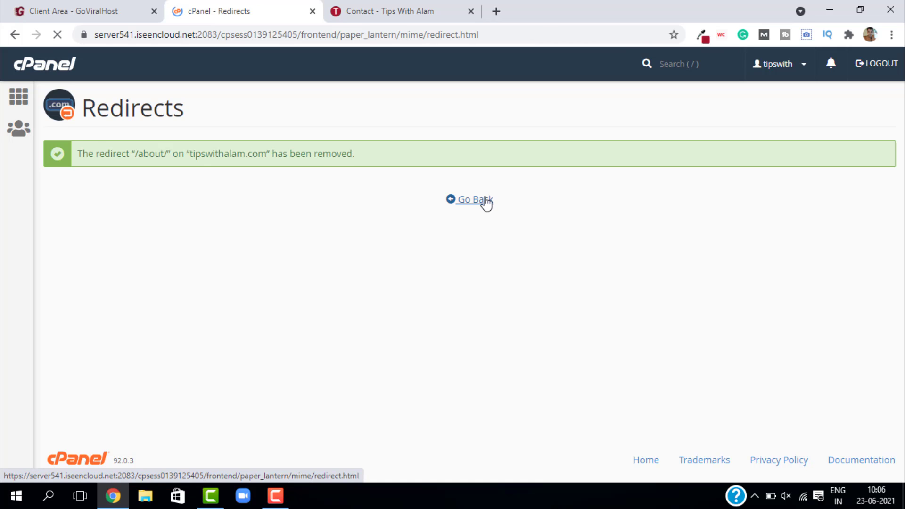